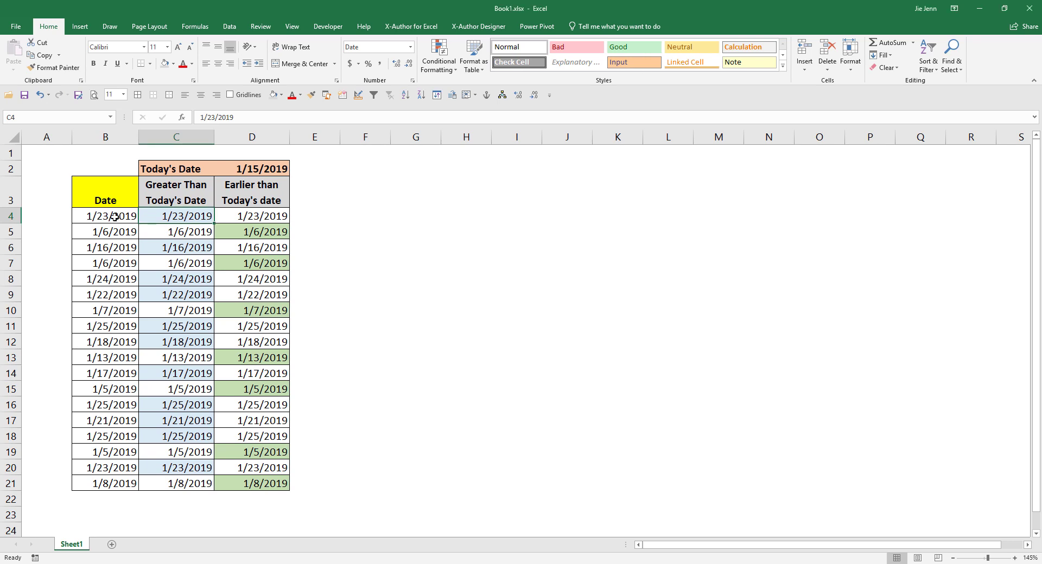
# Examine the Date column, the two comparison columns and the reference date in cell D2
pyautogui.moveTo(111, 217); pyautogui.dragTo(107, 490)
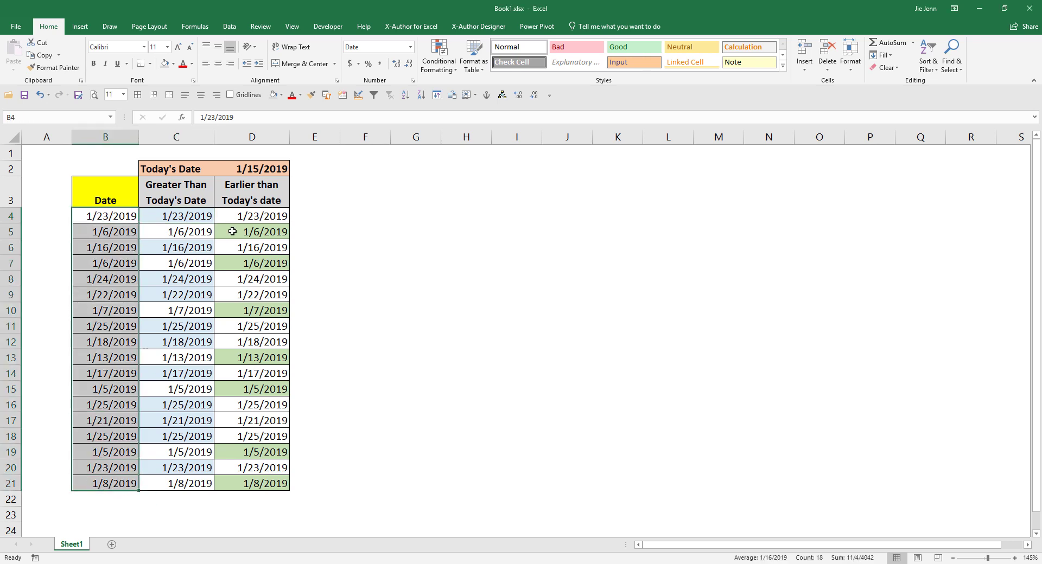
pyautogui.click(200, 214)
pyautogui.moveTo(201, 215)
pyautogui.mouseDown()
pyautogui.moveTo(255, 234)
pyautogui.moveTo(254, 485)
pyautogui.mouseUp()
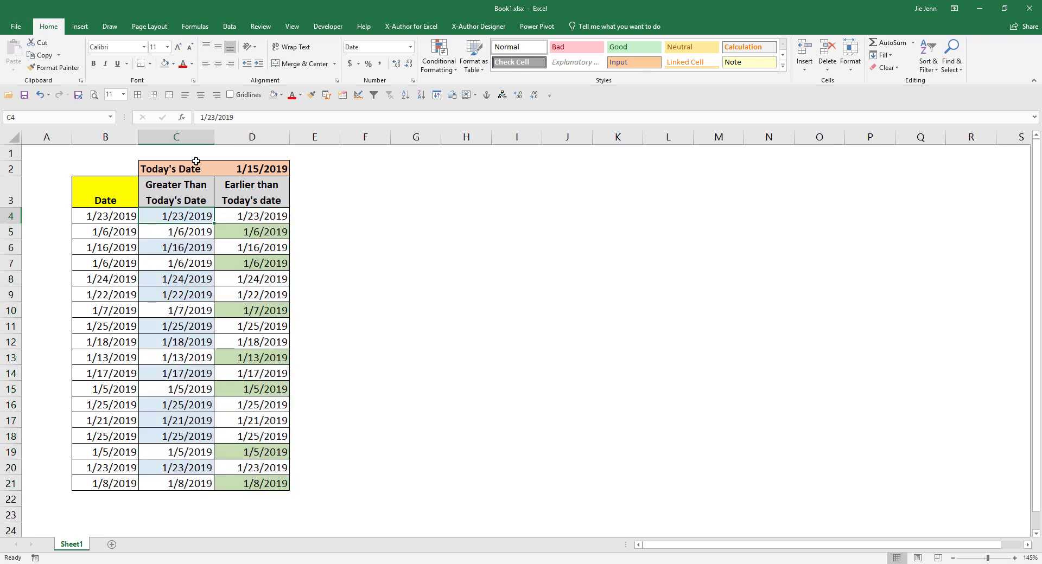
pyautogui.click(198, 205)
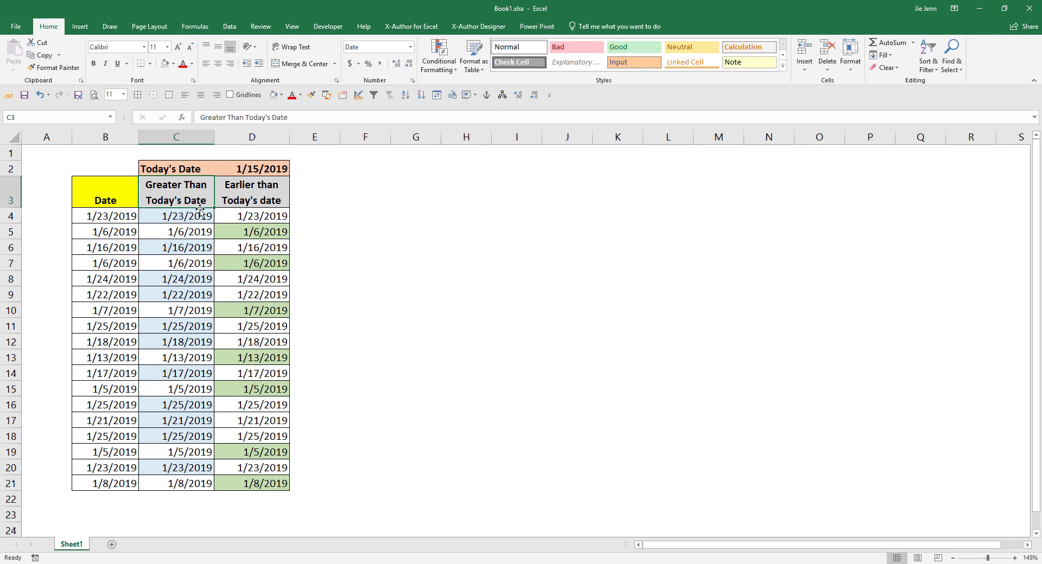
pyautogui.moveTo(198, 217); pyautogui.dragTo(187, 483)
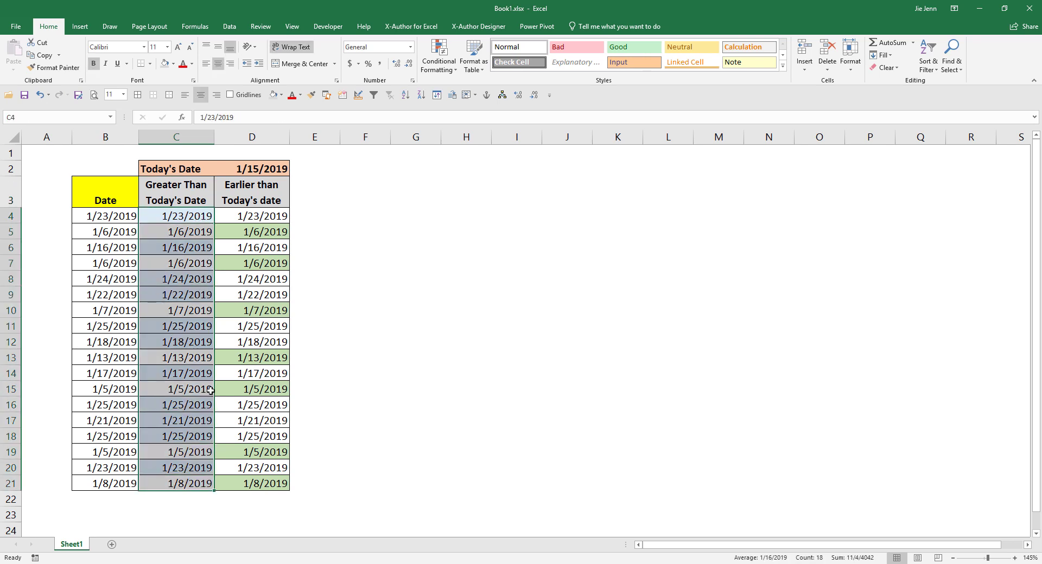
pyautogui.click(246, 170)
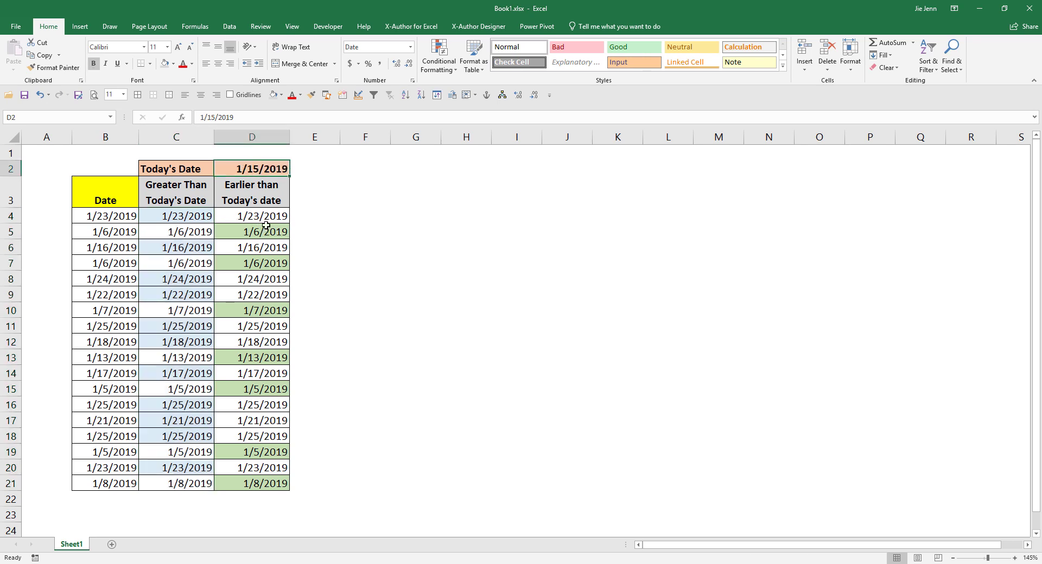
pyautogui.moveTo(268, 217); pyautogui.dragTo(259, 480)
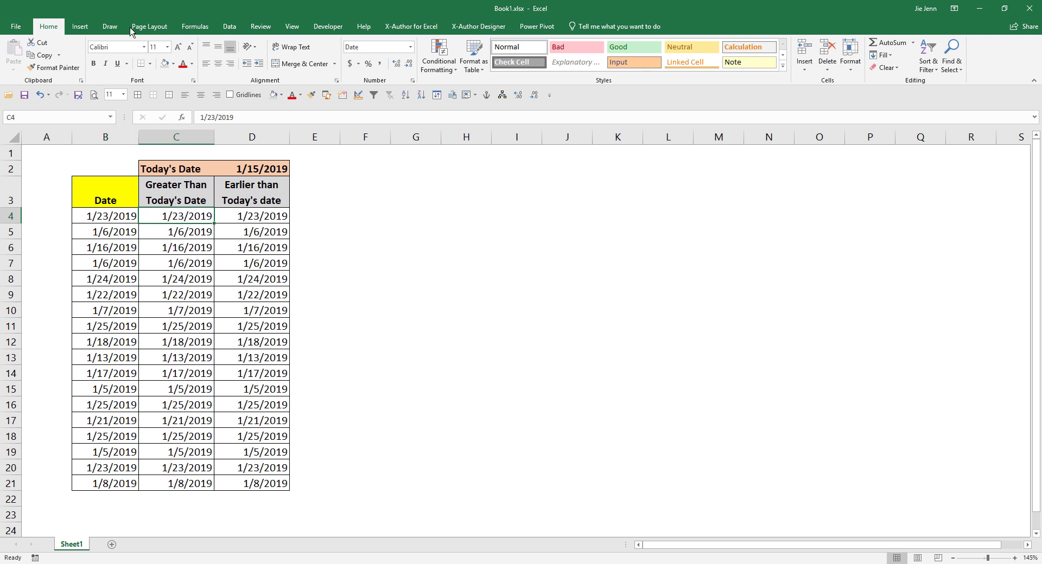
# Start a new conditional formatting rule for cell C4 that uses a formula to determine which cells to format
pyautogui.click(454, 65)
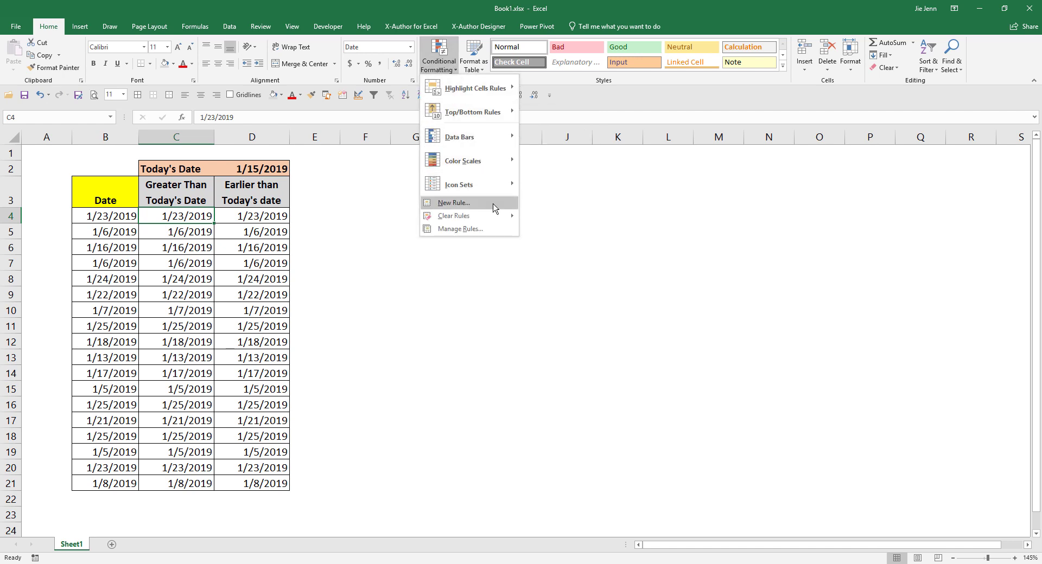
pyautogui.click(487, 230)
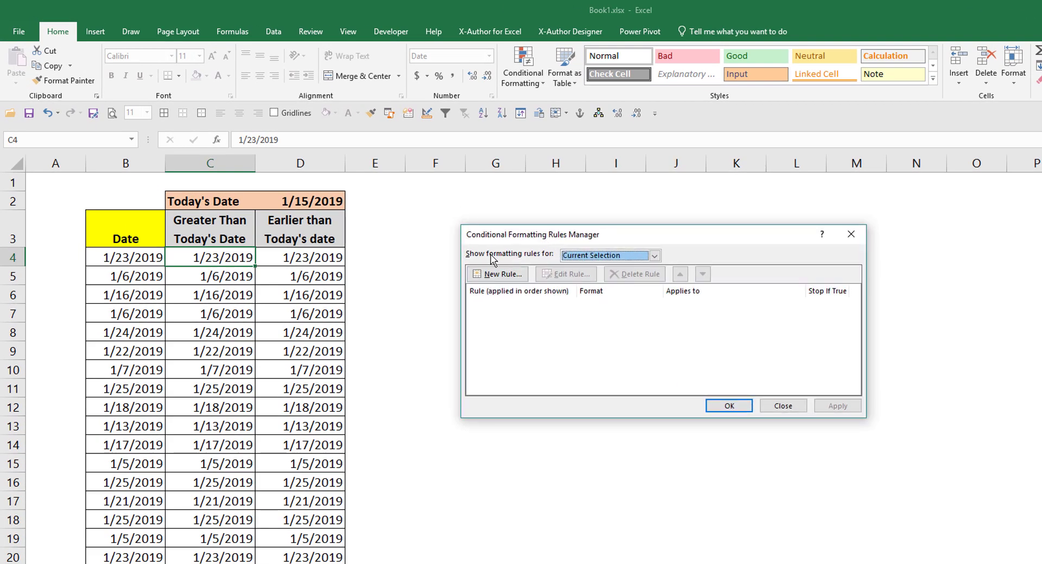
pyautogui.click(508, 279)
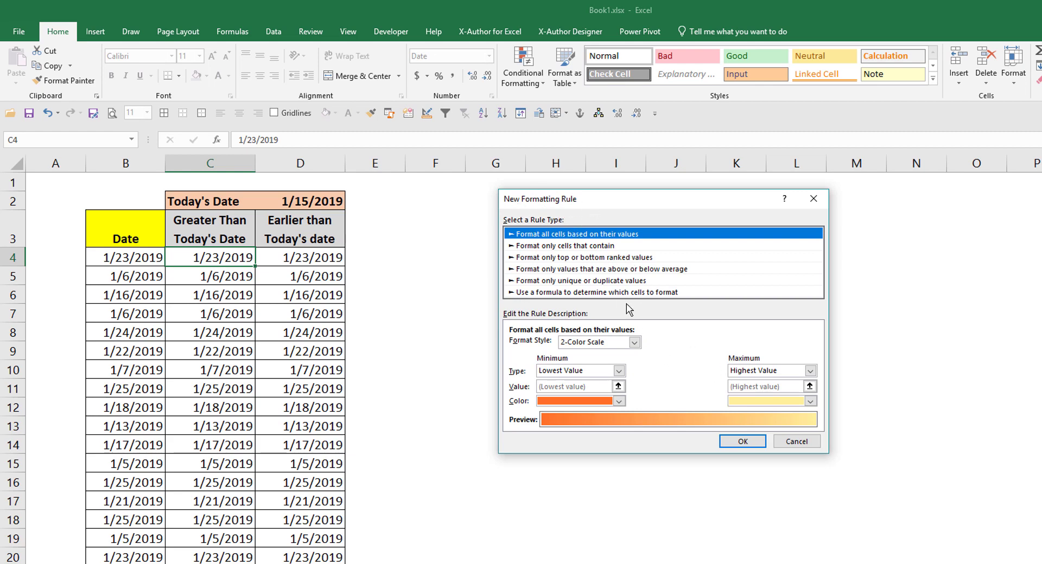
pyautogui.click(563, 294)
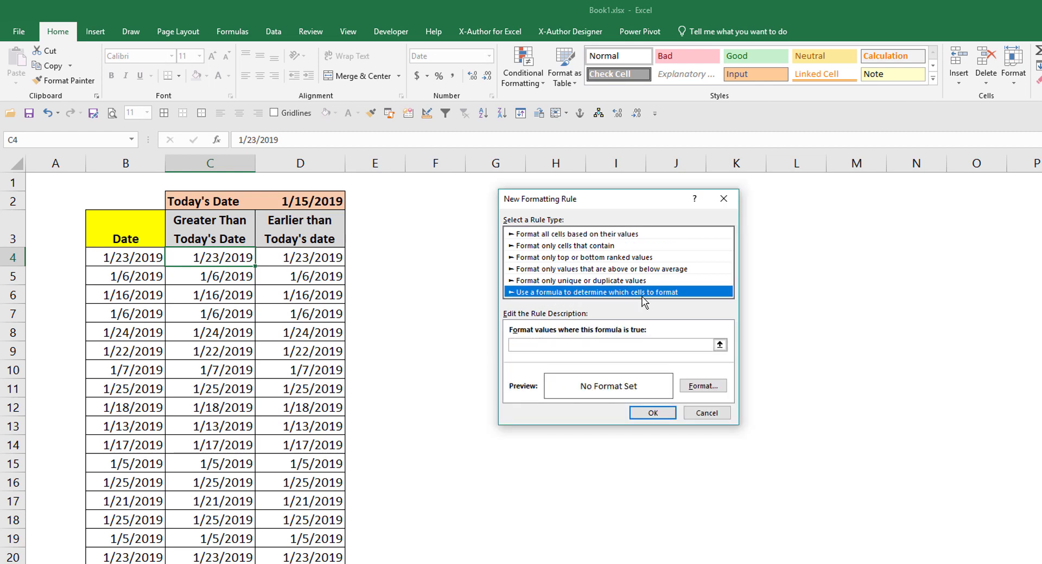
# Enter =$C4>$D$2 as the rule's formula, keeping the row of the C4 reference relative and D2 absolute
pyautogui.click(570, 345)
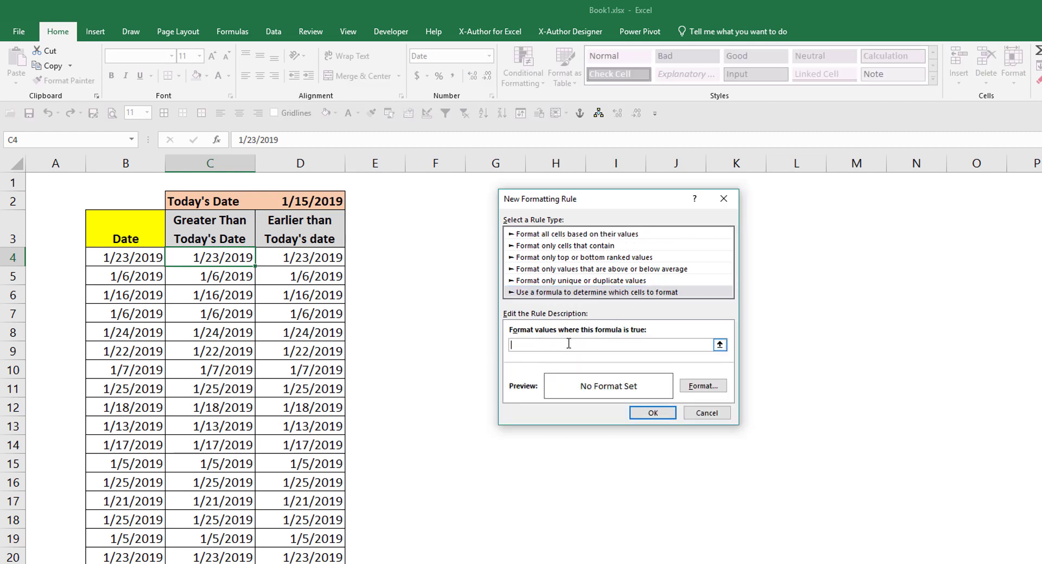
pyautogui.write('=')
pyautogui.click(198, 261)
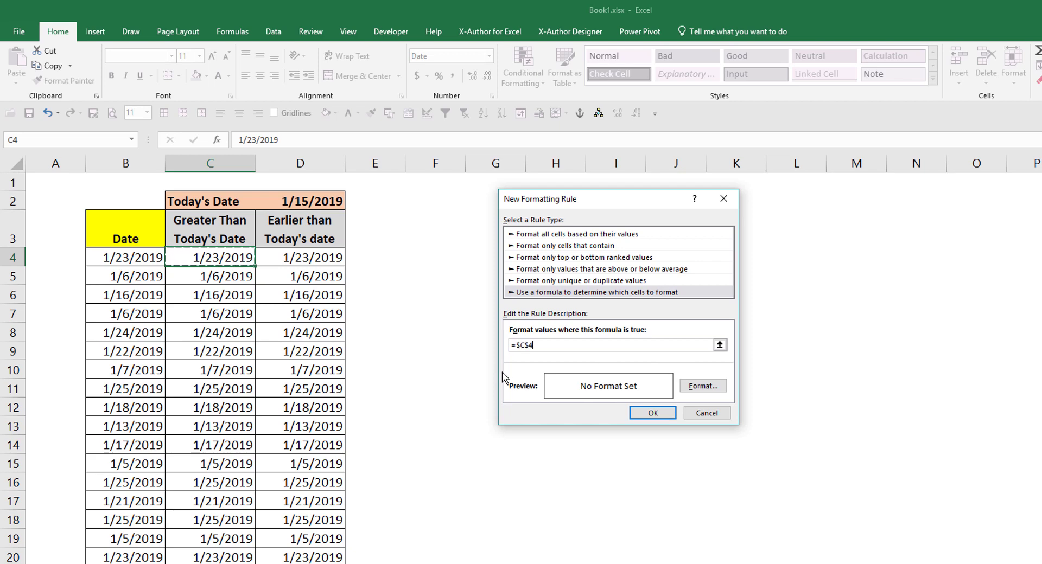
pyautogui.click(532, 348)
pyautogui.press('F4')
pyautogui.press('F4')
pyautogui.write('>')
pyautogui.click(312, 201)
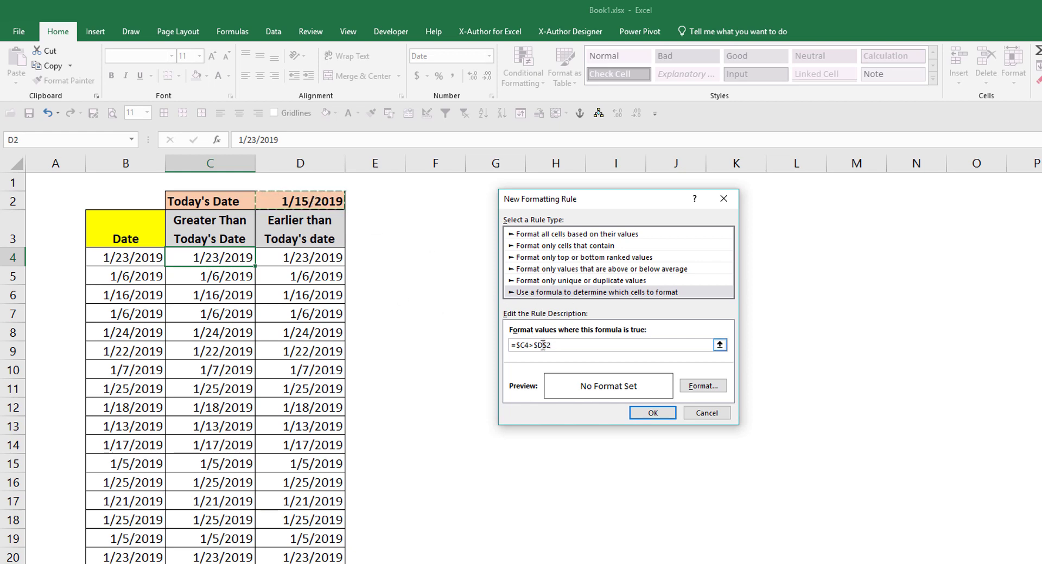
pyautogui.moveTo(561, 345); pyautogui.dragTo(525, 342)
pyautogui.click(576, 345)
# Give the greater-than rule a light blue background fill and apply the rule
pyautogui.click(703, 385)
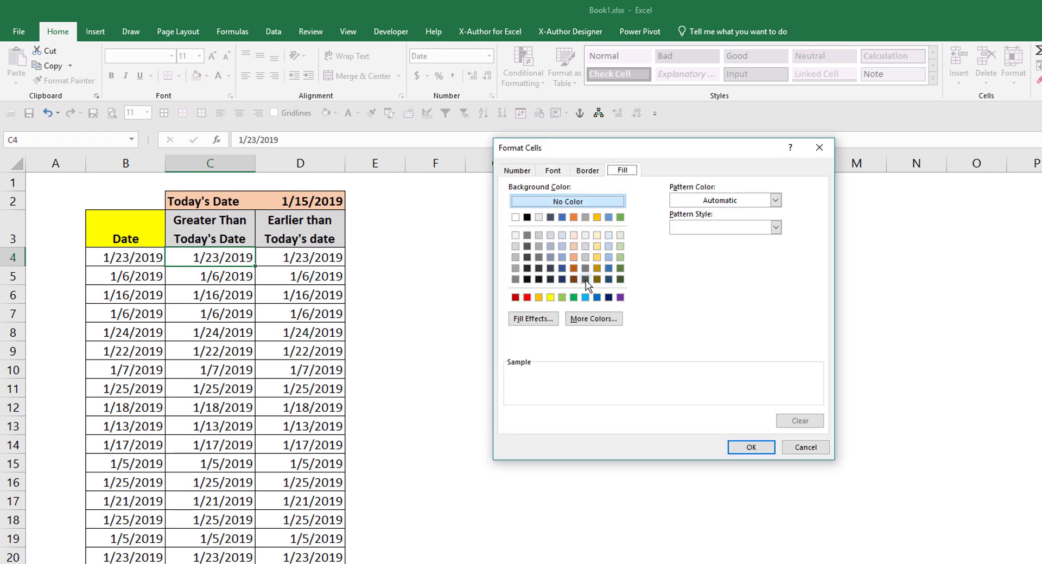
pyautogui.click(609, 235)
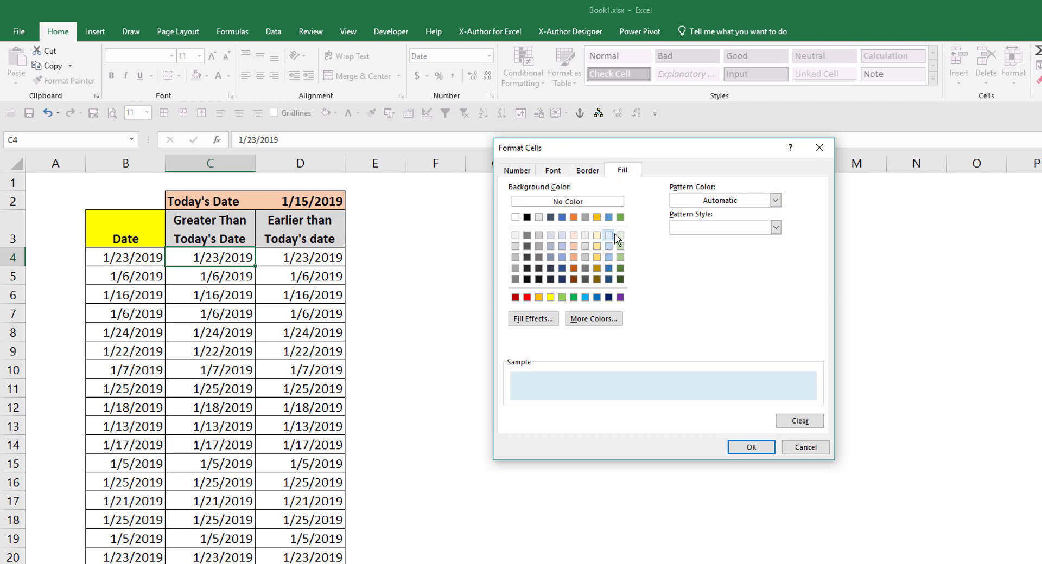
pyautogui.click(754, 449)
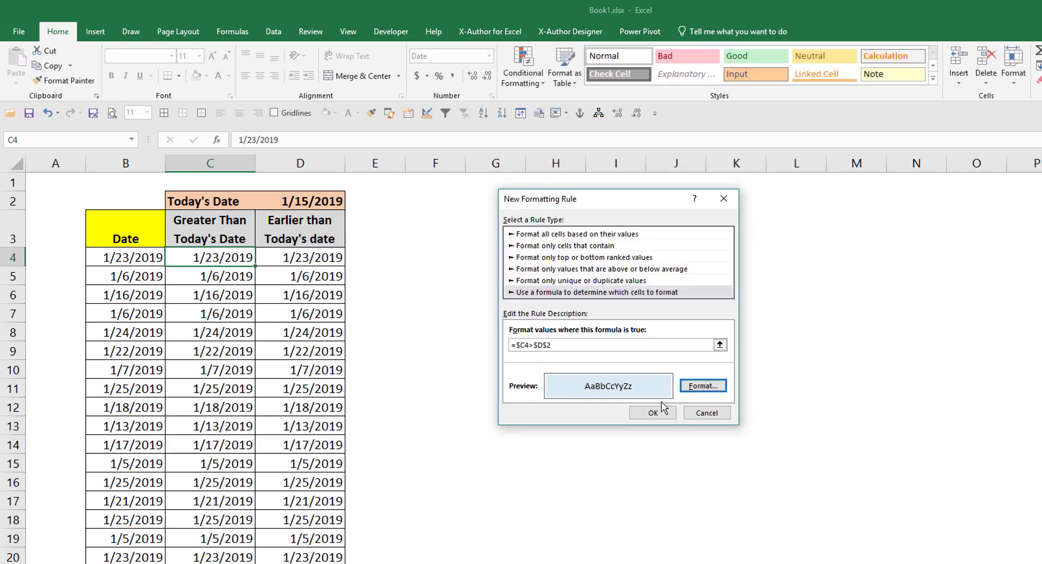
pyautogui.click(653, 413)
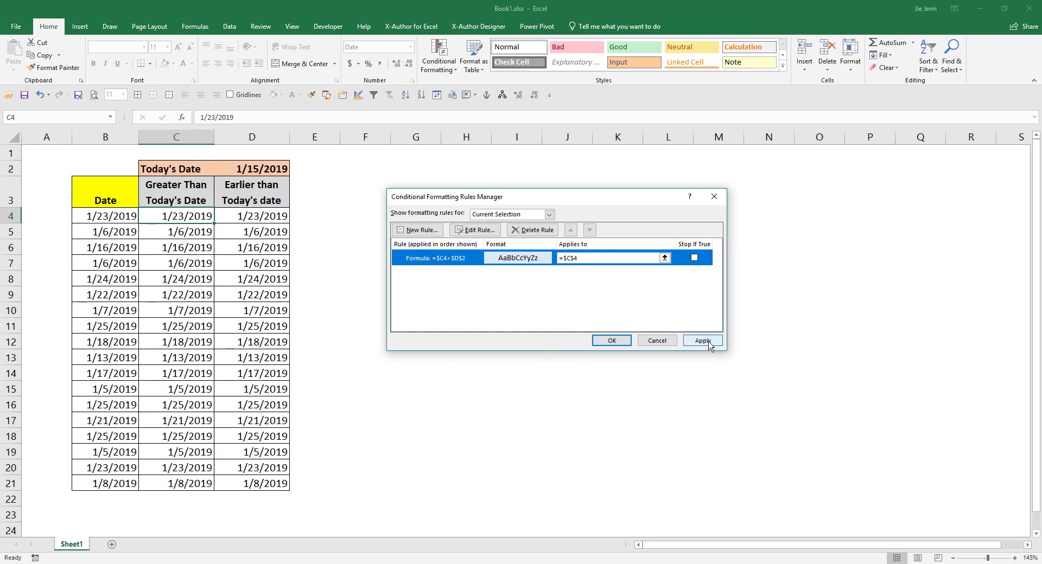
pyautogui.click(703, 341)
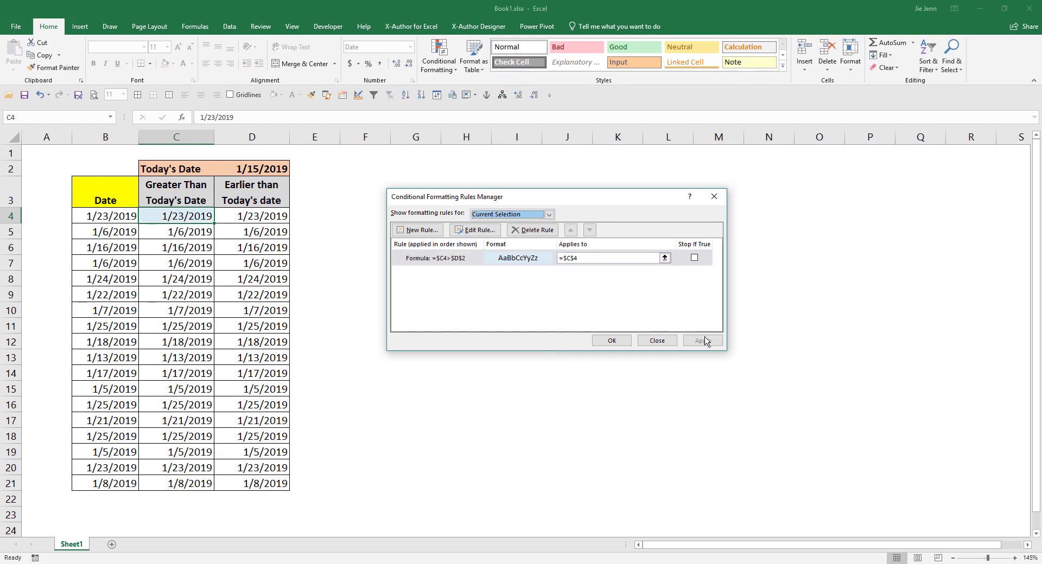
# Extend the greater-than rule's range to =$C$4:$C$21 and apply the change
pyautogui.click(592, 259)
pyautogui.moveTo(592, 259); pyautogui.dragTo(556, 264)
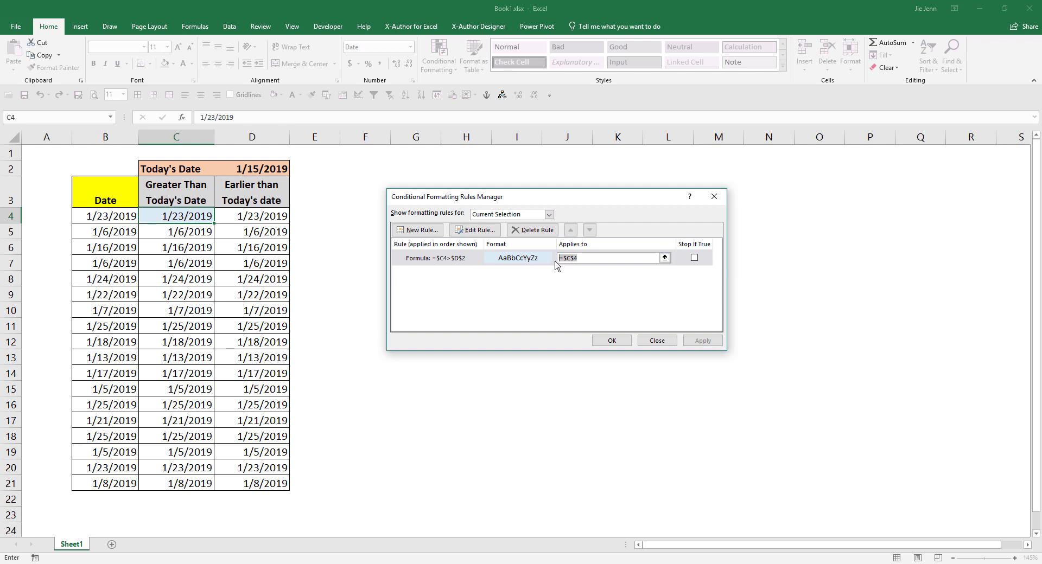
pyautogui.press('BackSpace')
pyautogui.write('=')
pyautogui.click(204, 216)
pyautogui.moveTo(203, 253); pyautogui.dragTo(206, 484)
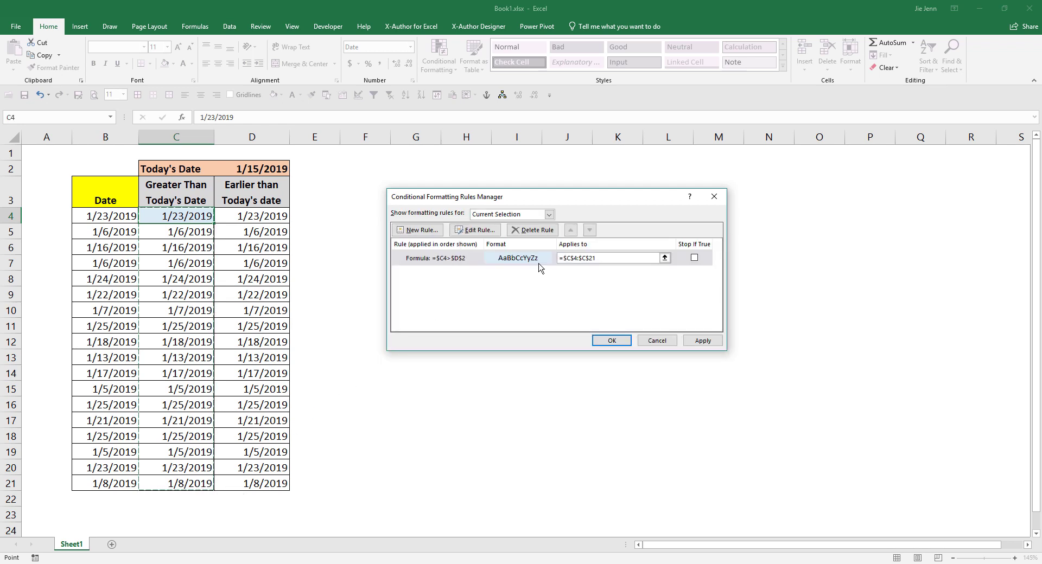
pyautogui.click(708, 342)
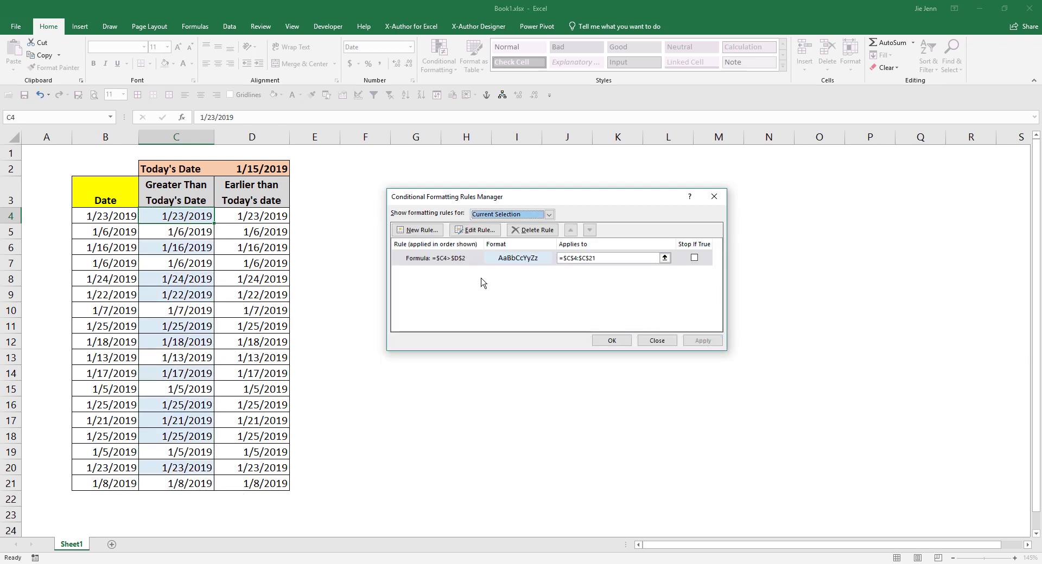
# Create a second formula-based formatting rule with the formula =$D4<$D$2
pyautogui.click(423, 233)
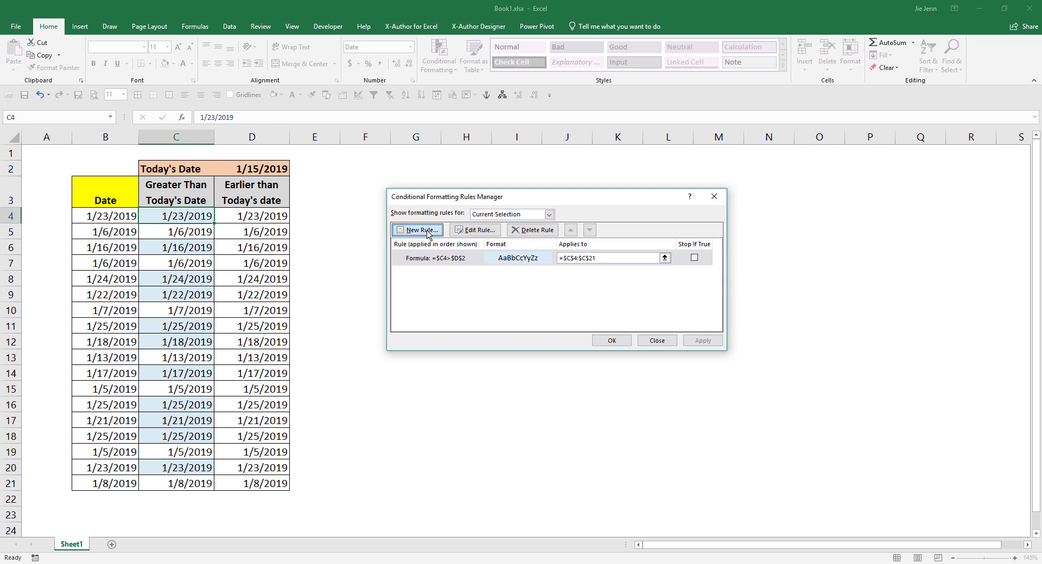
pyautogui.click(481, 245)
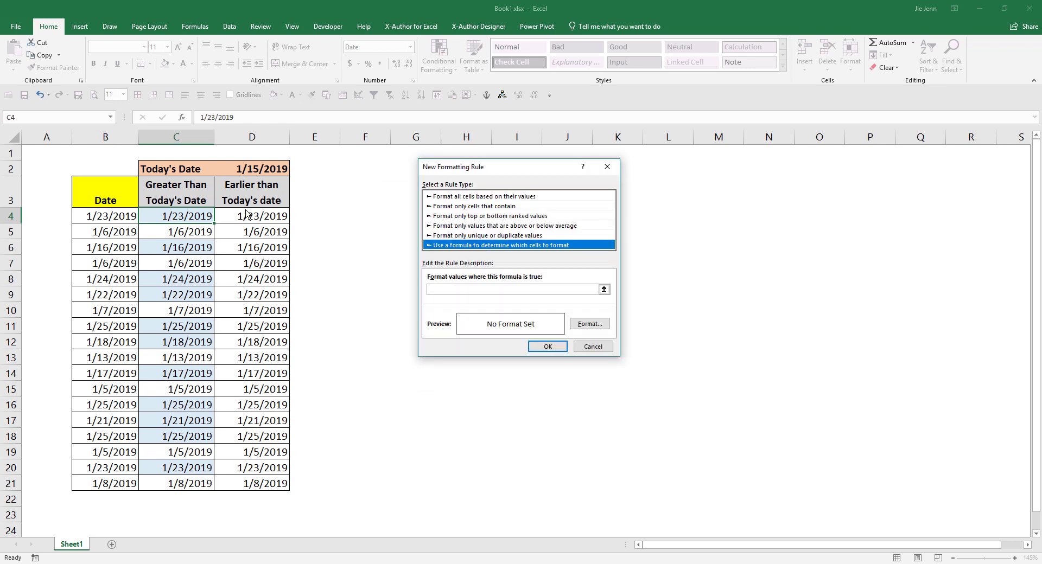
pyautogui.click(469, 288)
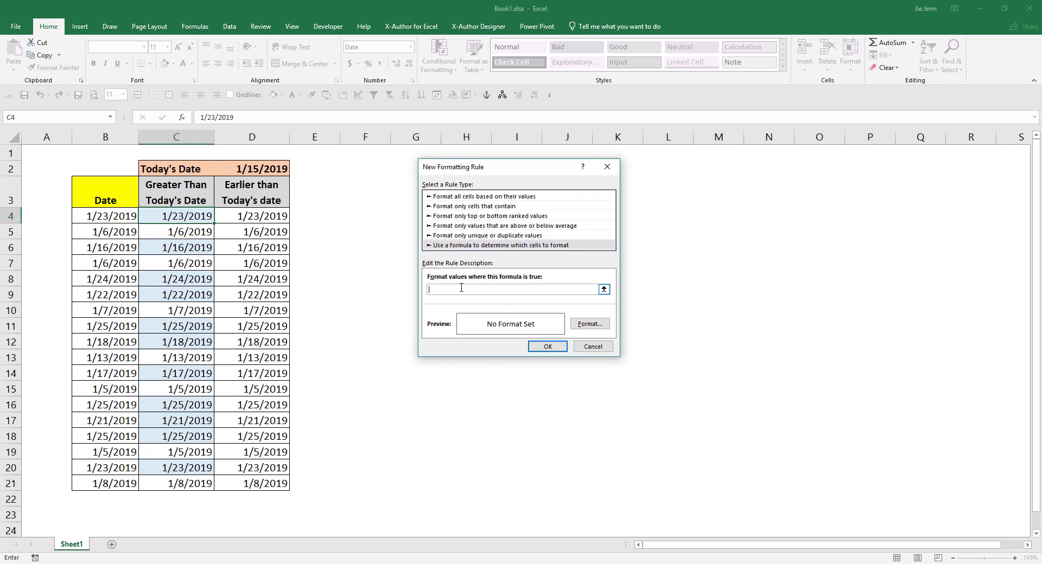
pyautogui.write('=')
pyautogui.click(256, 220)
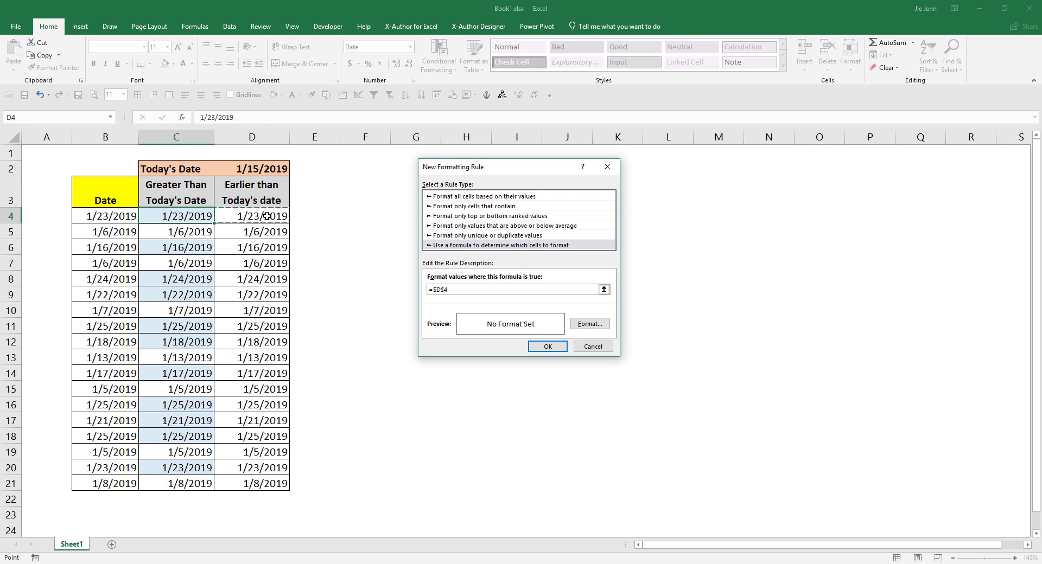
pyautogui.click(445, 291)
pyautogui.write('<')
pyautogui.click(239, 162)
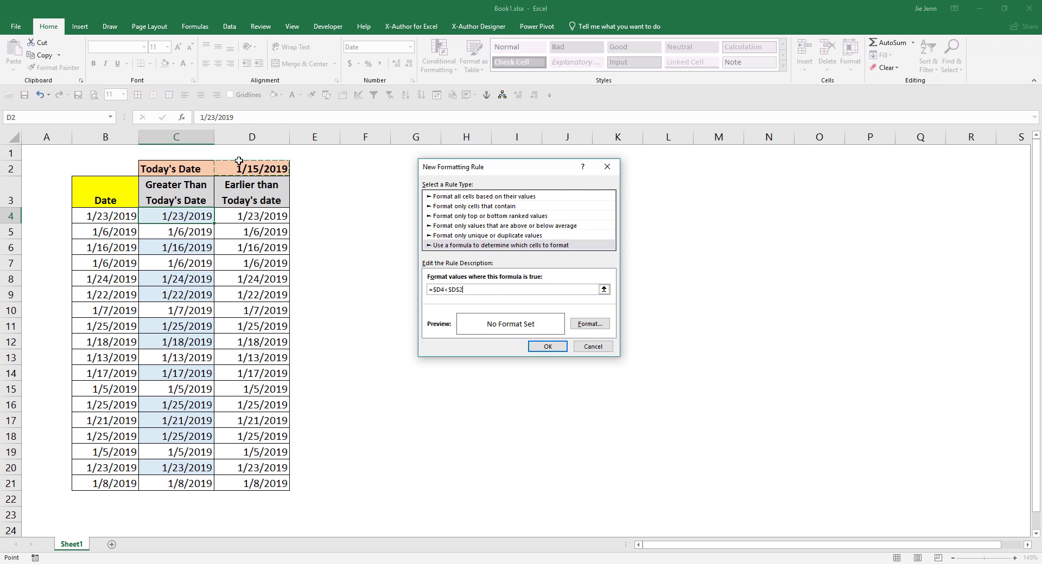
# Give the earlier-than rule a light green background fill and apply the rule
pyautogui.click(593, 324)
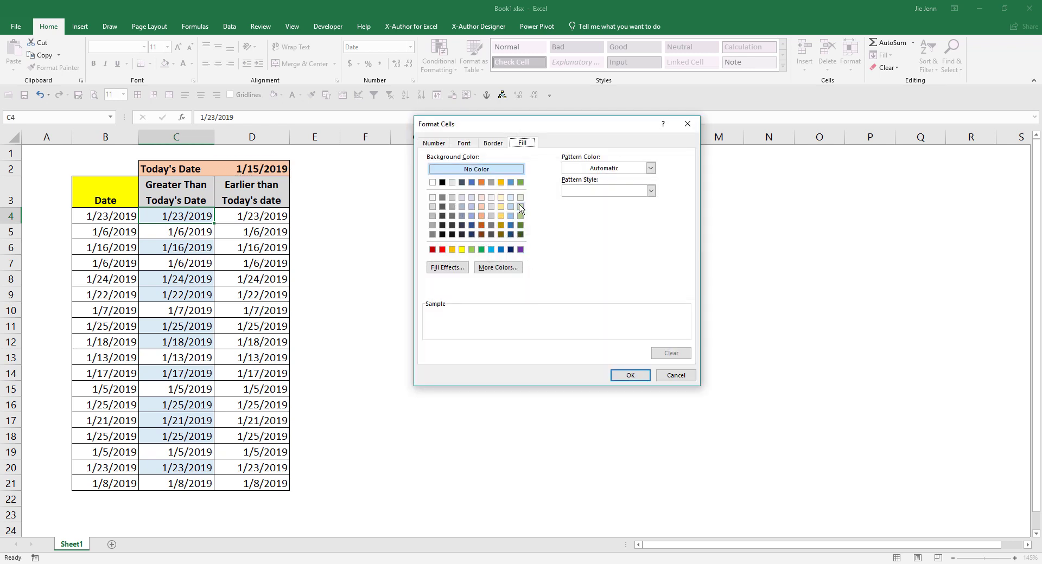
pyautogui.click(520, 198)
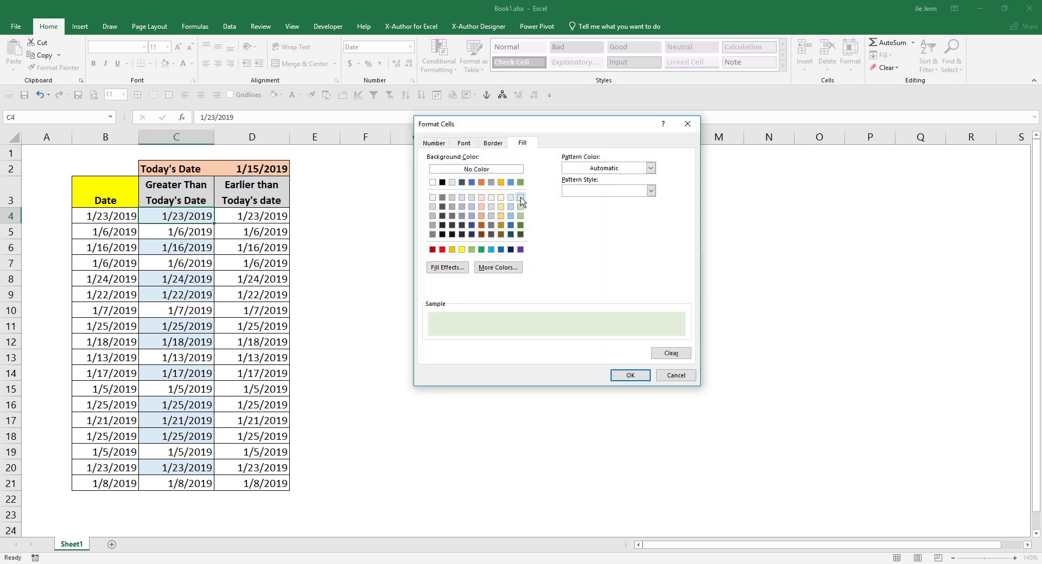
pyautogui.click(630, 377)
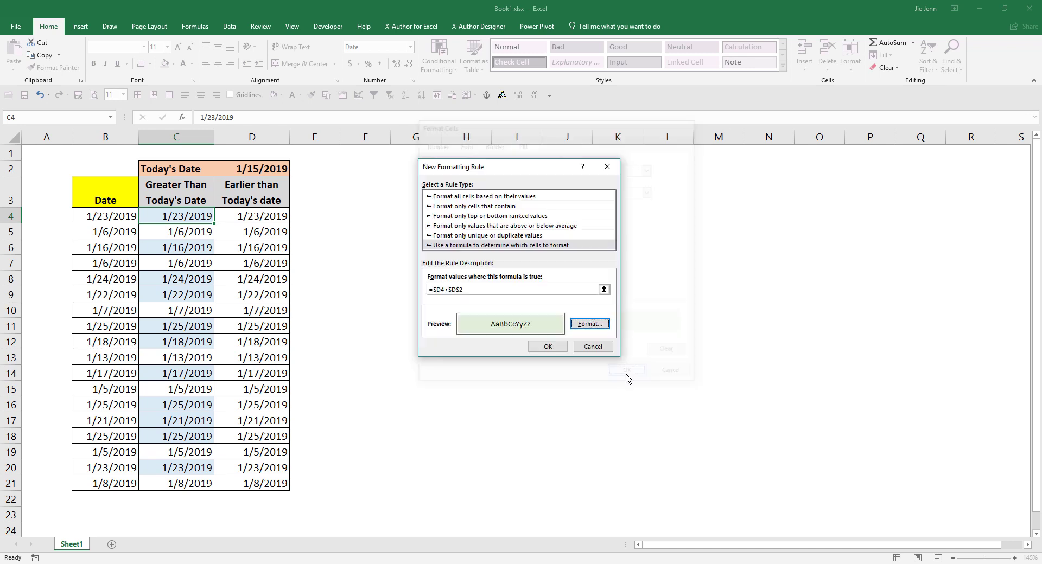
pyautogui.click(549, 350)
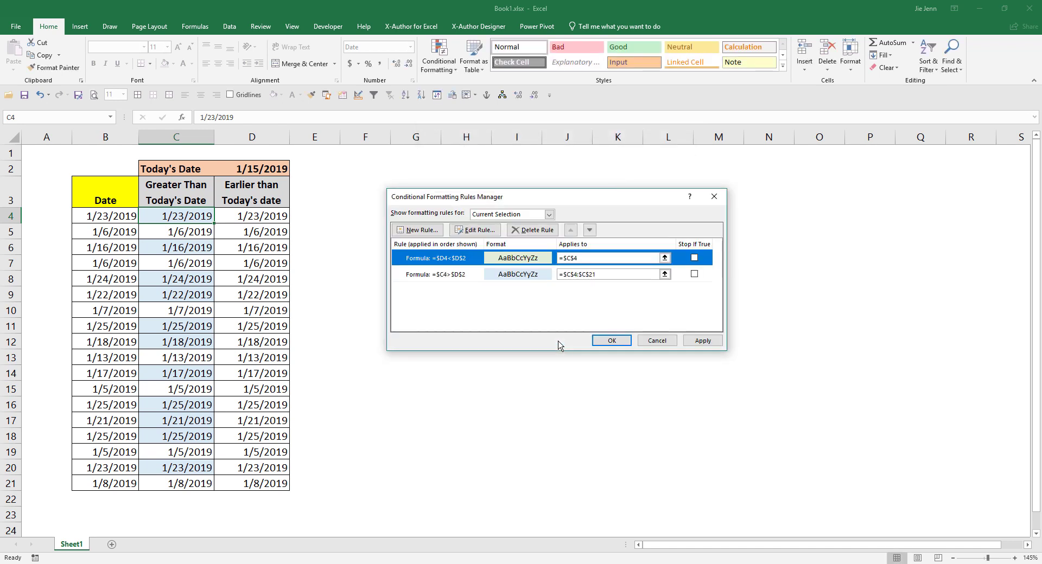
pyautogui.click(702, 342)
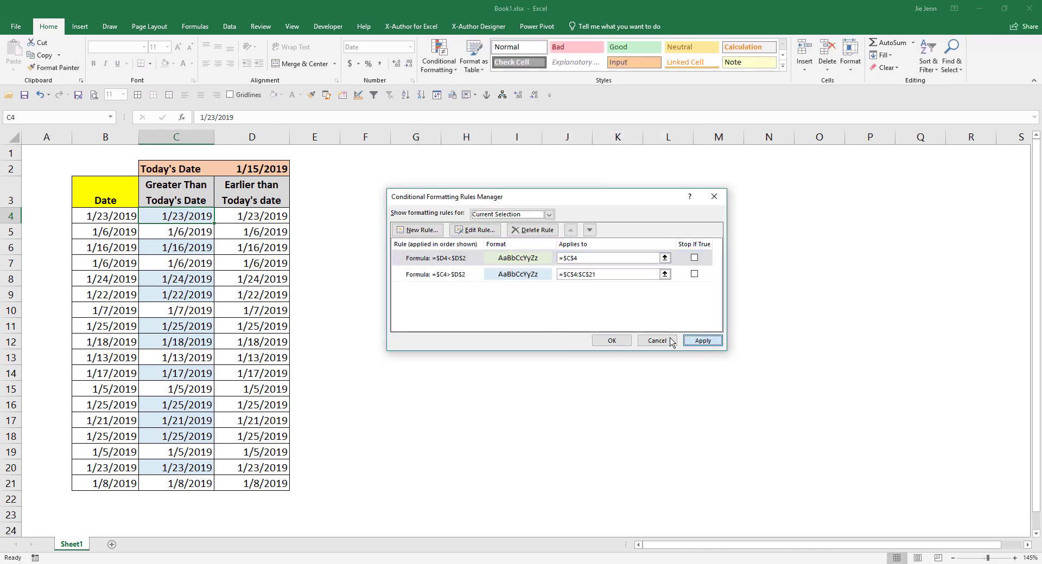
# Set the earlier-than rule's range to =$D$4:$D$21, apply it and close the rules manager
pyautogui.click(598, 259)
pyautogui.write('$C$4:$C')
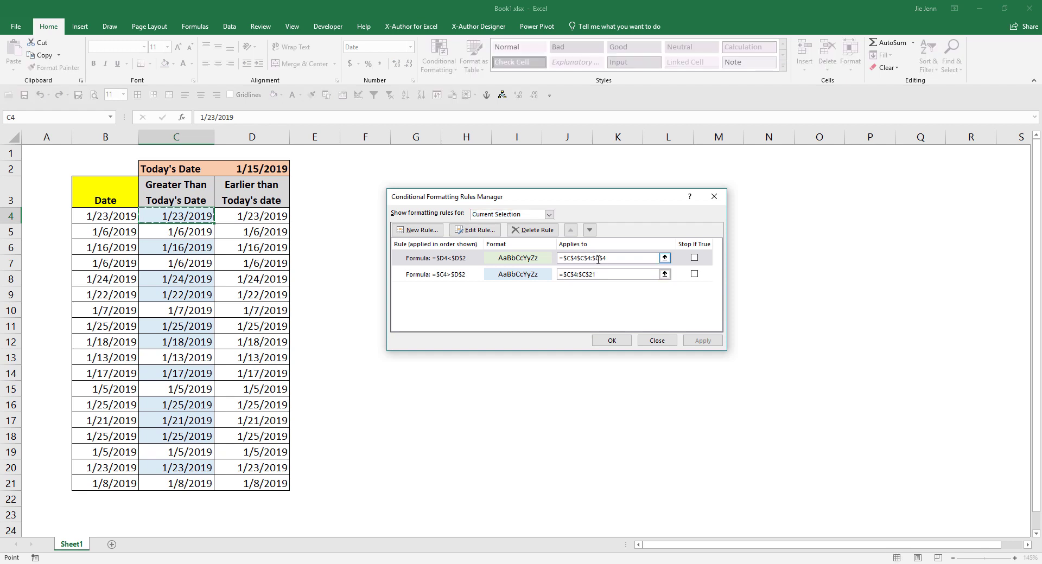
pyautogui.moveTo(598, 259); pyautogui.dragTo(529, 260)
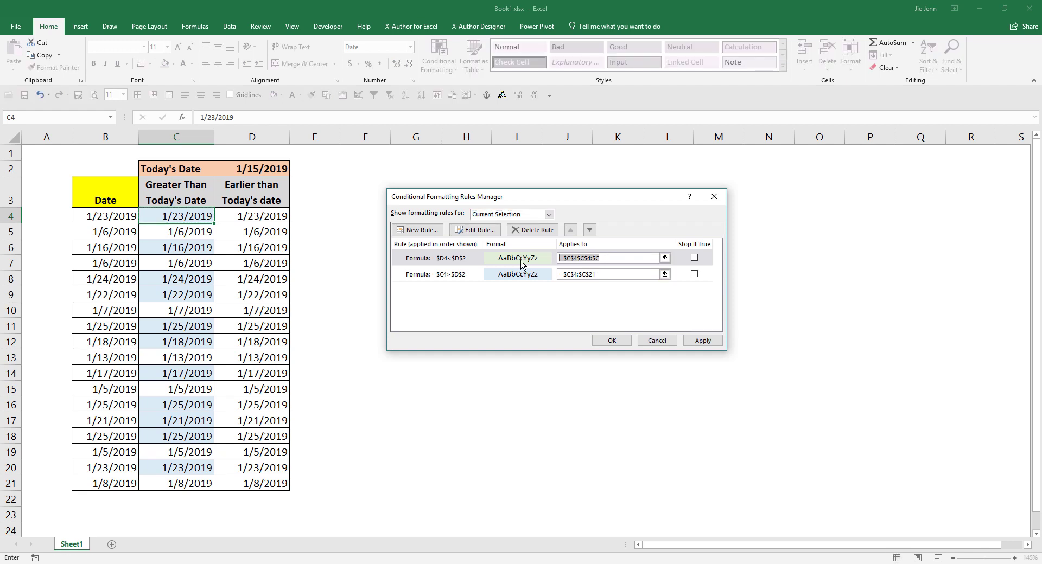
pyautogui.press('BackSpace')
pyautogui.moveTo(247, 217); pyautogui.dragTo(263, 483)
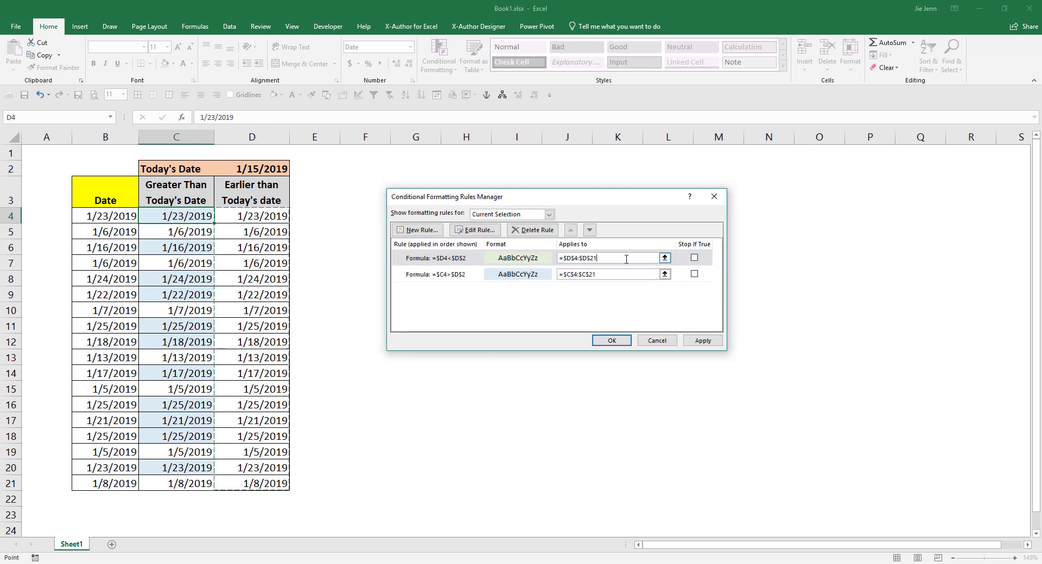
pyautogui.click(711, 341)
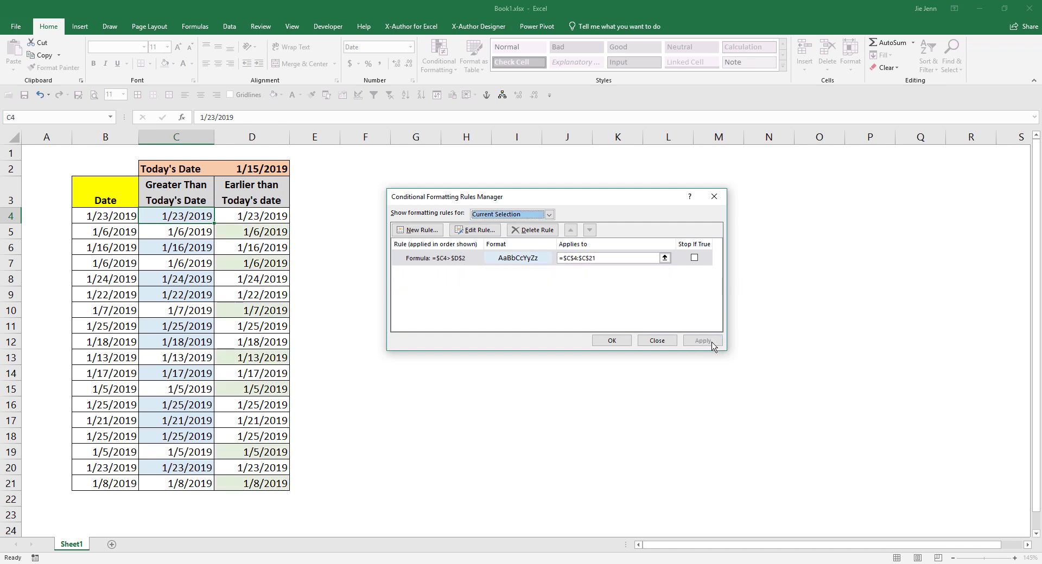
pyautogui.click(614, 345)
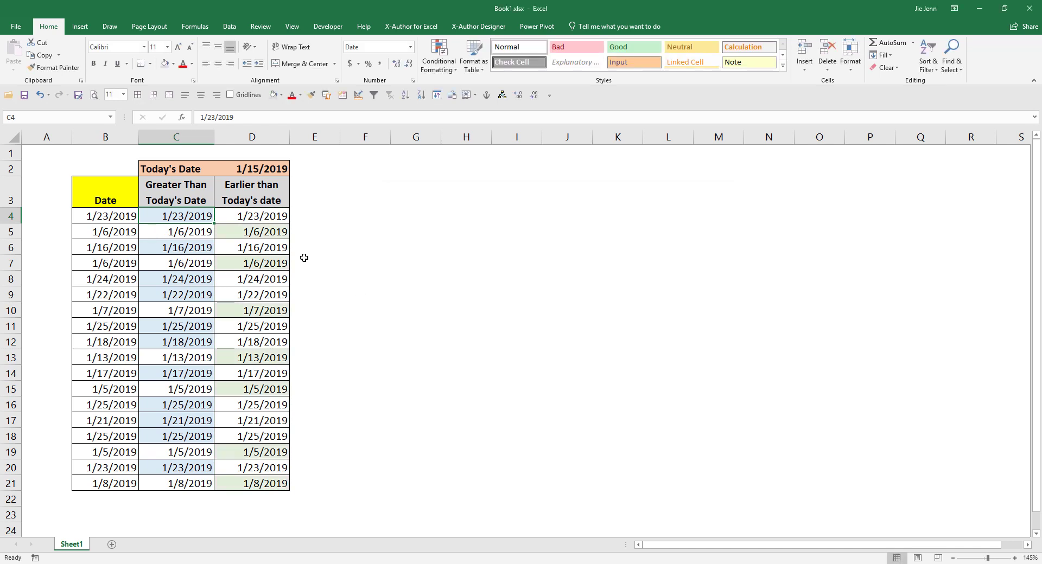